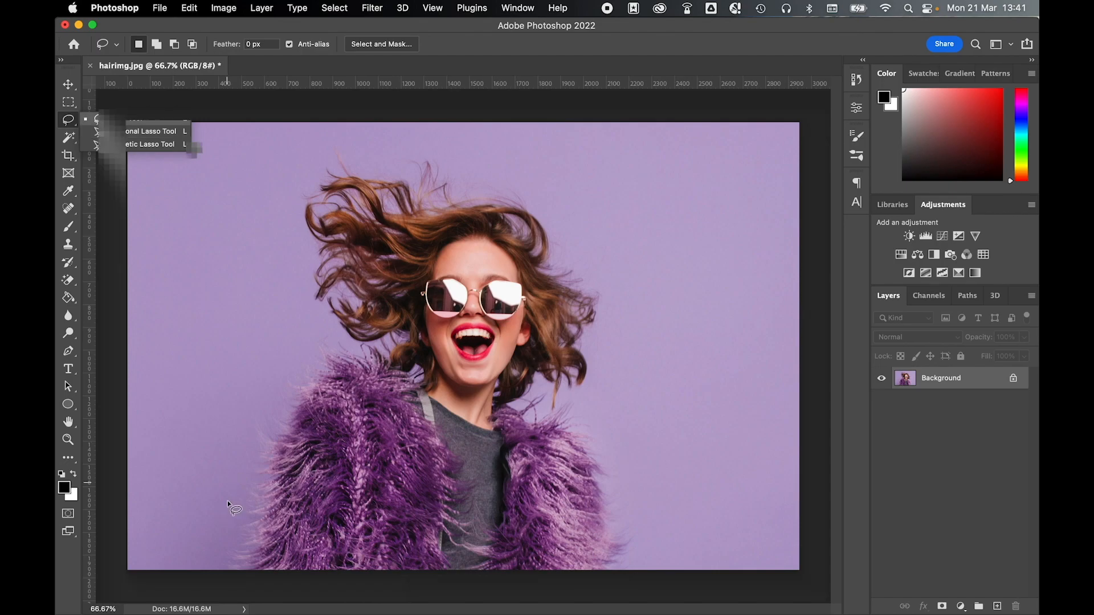
- Draw a loose lasso selection around the woman and open it in Select and Mask
{"action": "mouse_move", "coordinate": [214, 568]}
{"action": "left_mouse_down"}
{"action": "mouse_move", "coordinate": [249, 399]}
{"action": "mouse_move", "coordinate": [298, 337]}
{"action": "mouse_move", "coordinate": [290, 233]}
{"action": "mouse_move", "coordinate": [329, 137]}
{"action": "mouse_move", "coordinate": [454, 142]}
{"action": "mouse_move", "coordinate": [563, 194]}
{"action": "mouse_move", "coordinate": [613, 262]}
{"action": "mouse_move", "coordinate": [619, 430]}
{"action": "mouse_move", "coordinate": [648, 539]}
{"action": "mouse_move", "coordinate": [554, 576]}
{"action": "mouse_move", "coordinate": [220, 576]}
{"action": "left_mouse_up"}
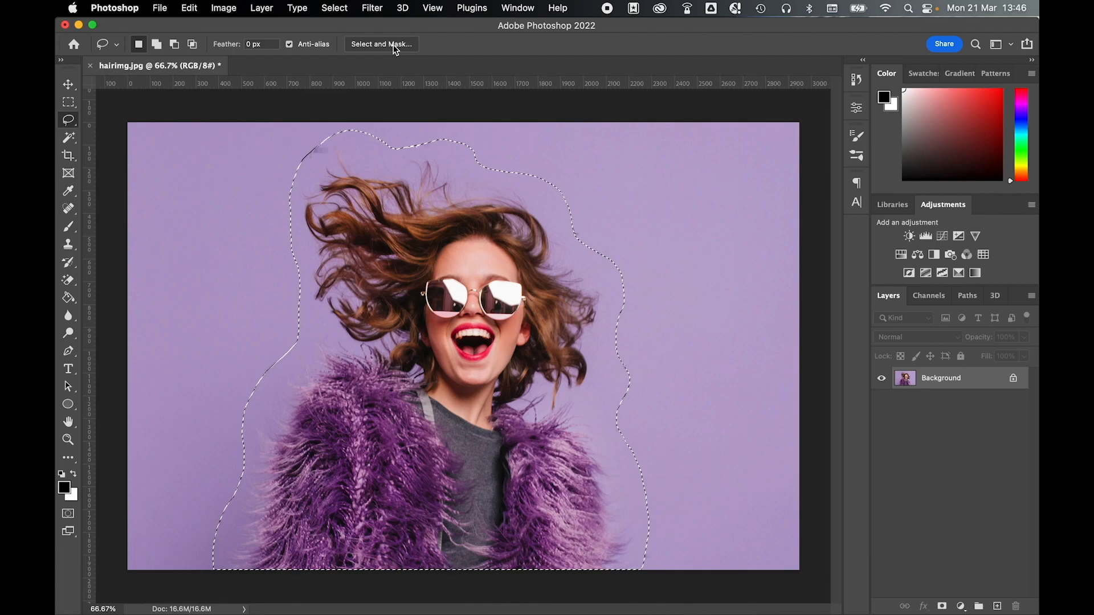
{"action": "left_click", "coordinate": [395, 47]}
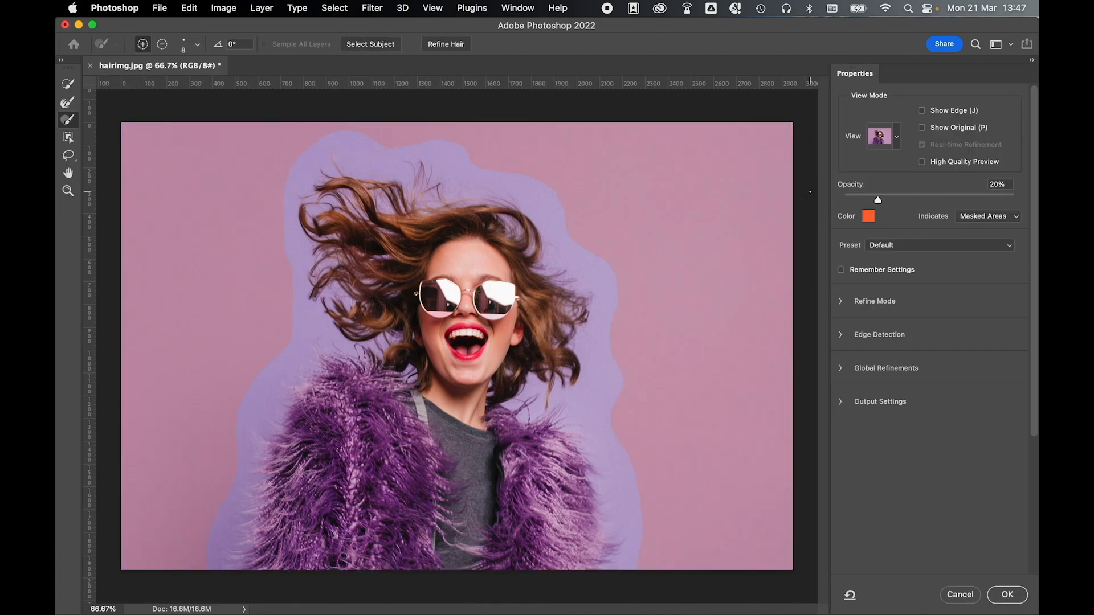
- Change the mask overlay to a strong orange-red without the web-colors restriction and set its opacity to 71%
{"action": "left_click", "coordinate": [868, 220]}
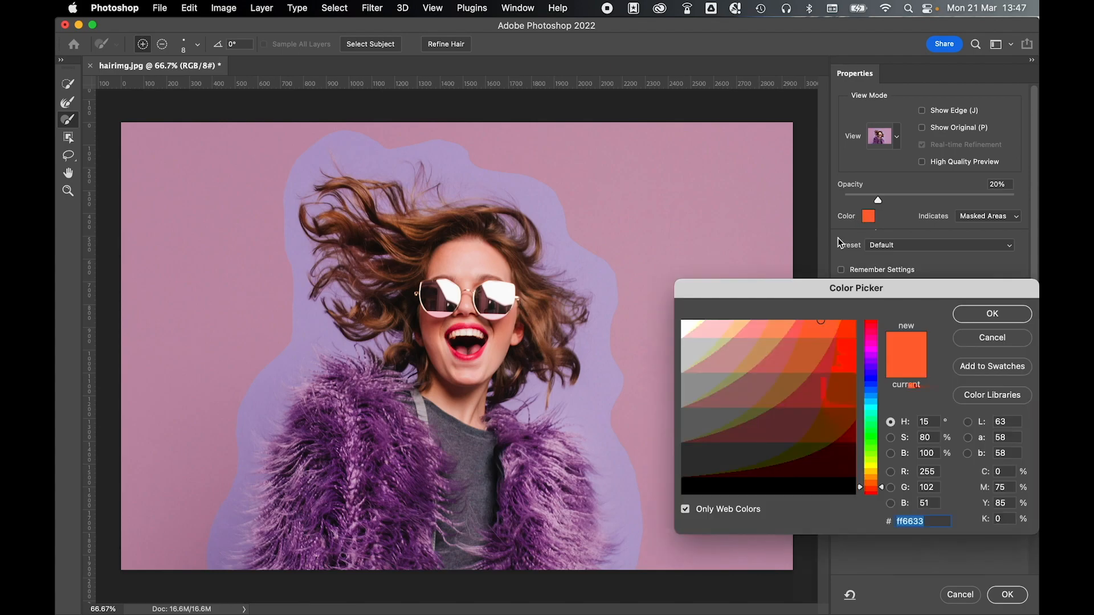
{"action": "left_click", "coordinate": [686, 509]}
{"action": "left_click", "coordinate": [836, 328]}
{"action": "left_click", "coordinate": [991, 314]}
{"action": "left_click_drag", "start_coordinate": [879, 200], "coordinate": [965, 199]}
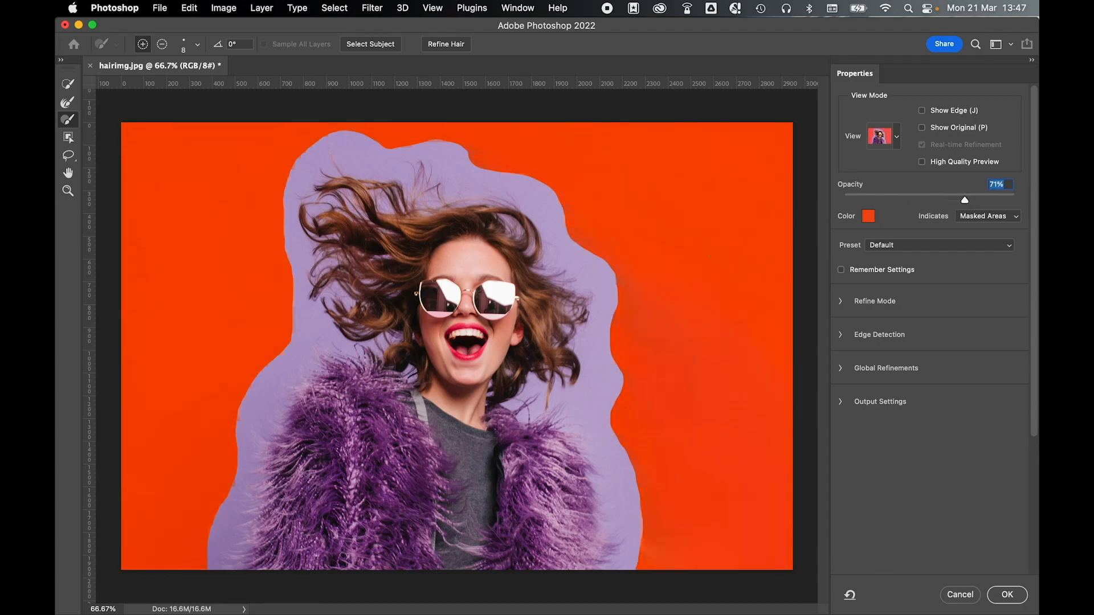
- Run Select Subject to isolate the woman automatically and enable Decontaminate Colors for the output
{"action": "left_click", "coordinate": [880, 300]}
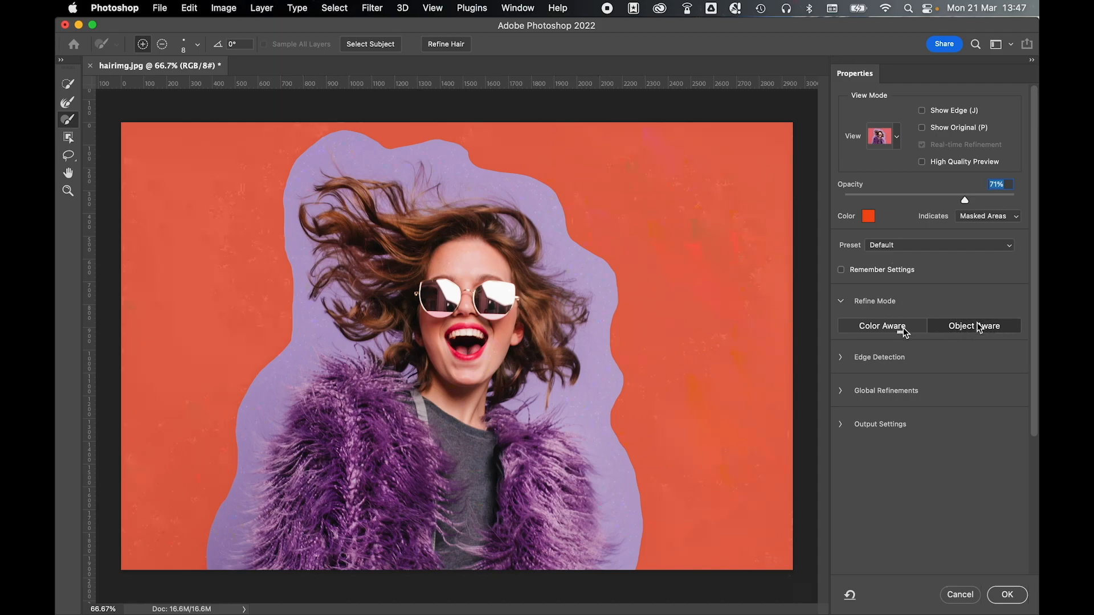
{"action": "left_click", "coordinate": [371, 44]}
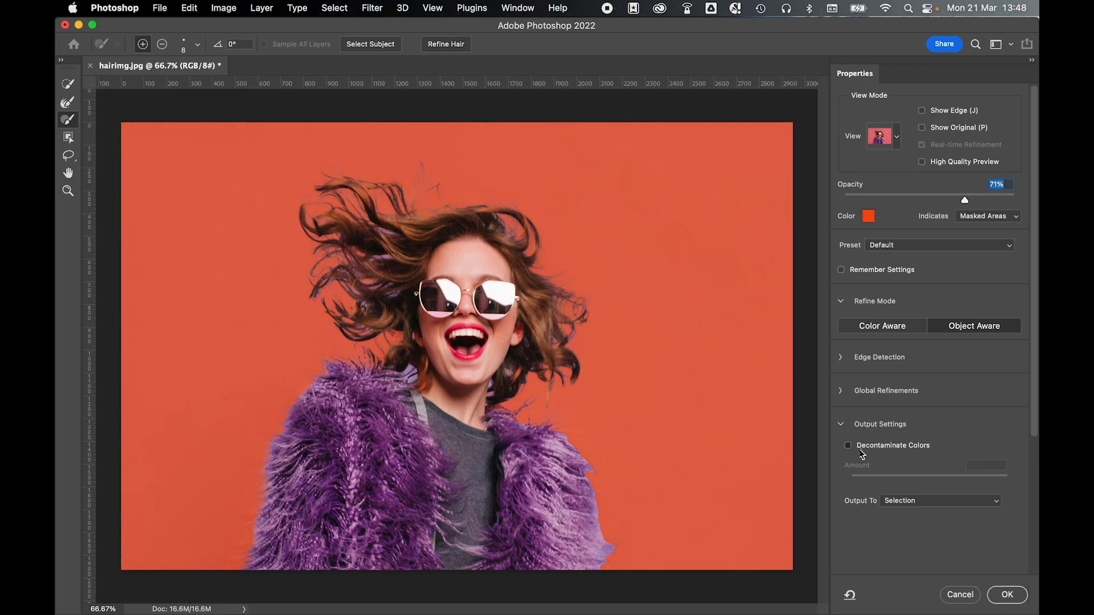
{"action": "left_click", "coordinate": [849, 445]}
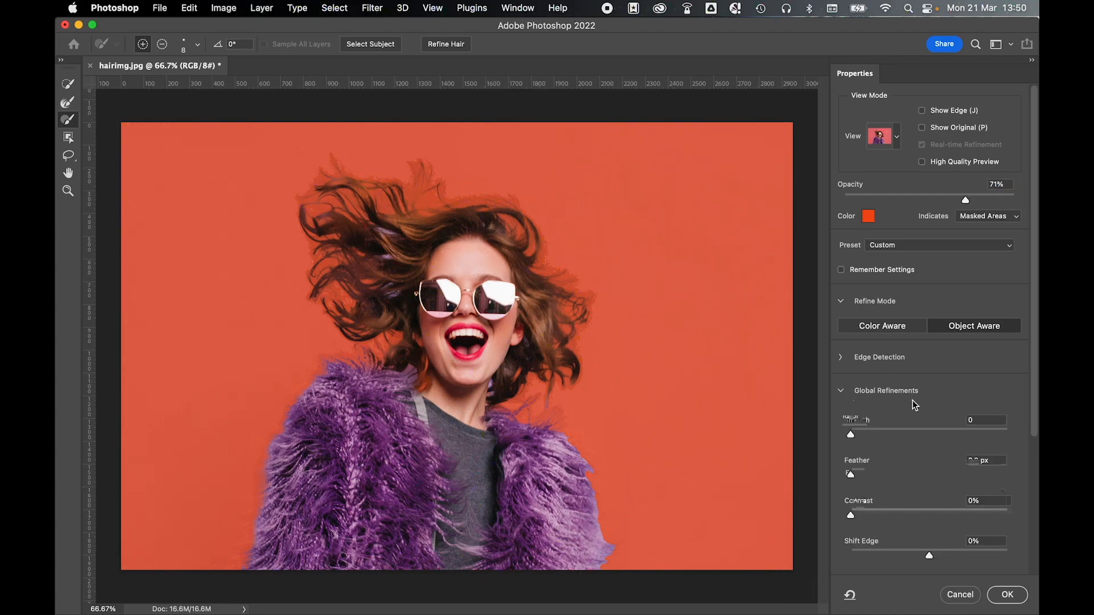
- Set the global refinements to Smooth 16 and Feather 2.2 px
{"action": "scroll", "coordinate": [906, 402], "scroll_direction": "down", "scroll_amount": 2}
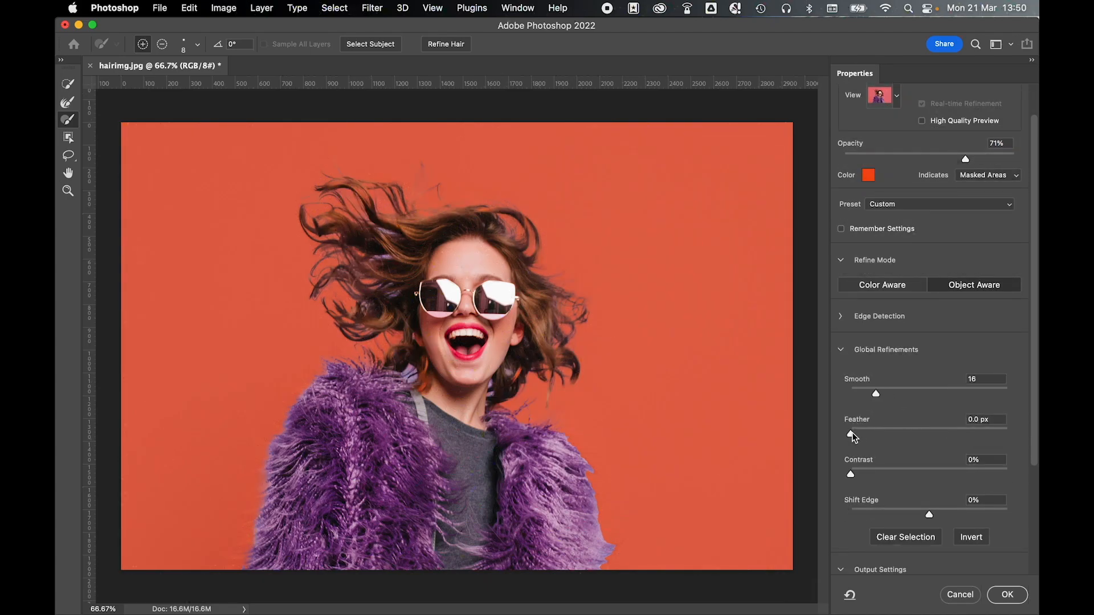
{"action": "left_click_drag", "start_coordinate": [850, 433], "coordinate": [874, 434]}
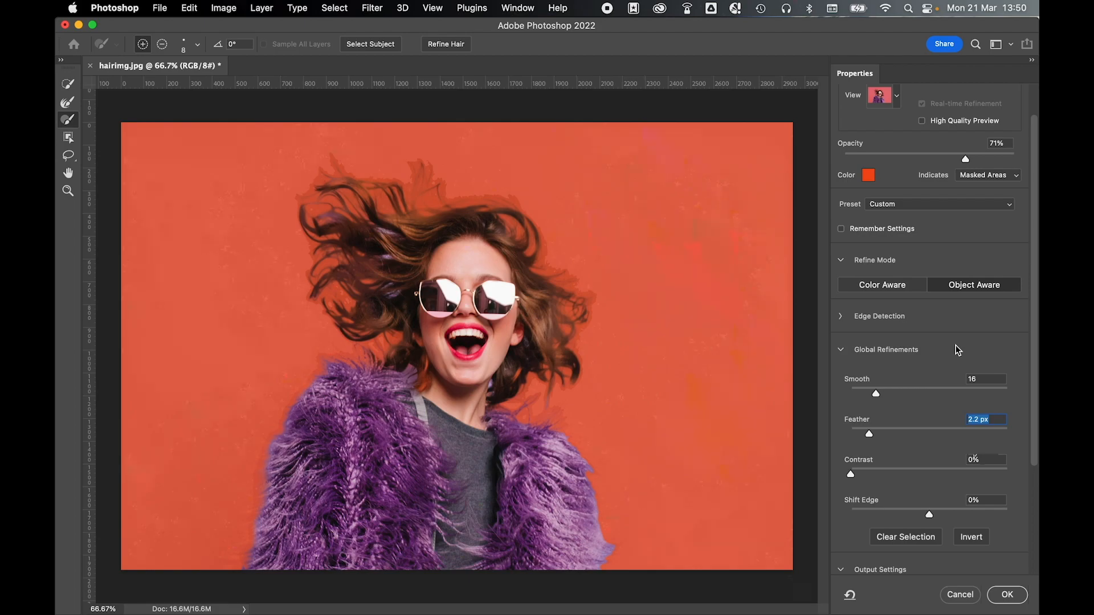
- Output the refined selection as a New Layer with Layer Mask and apply it
{"action": "left_click", "coordinate": [957, 350]}
{"action": "left_click", "coordinate": [903, 462]}
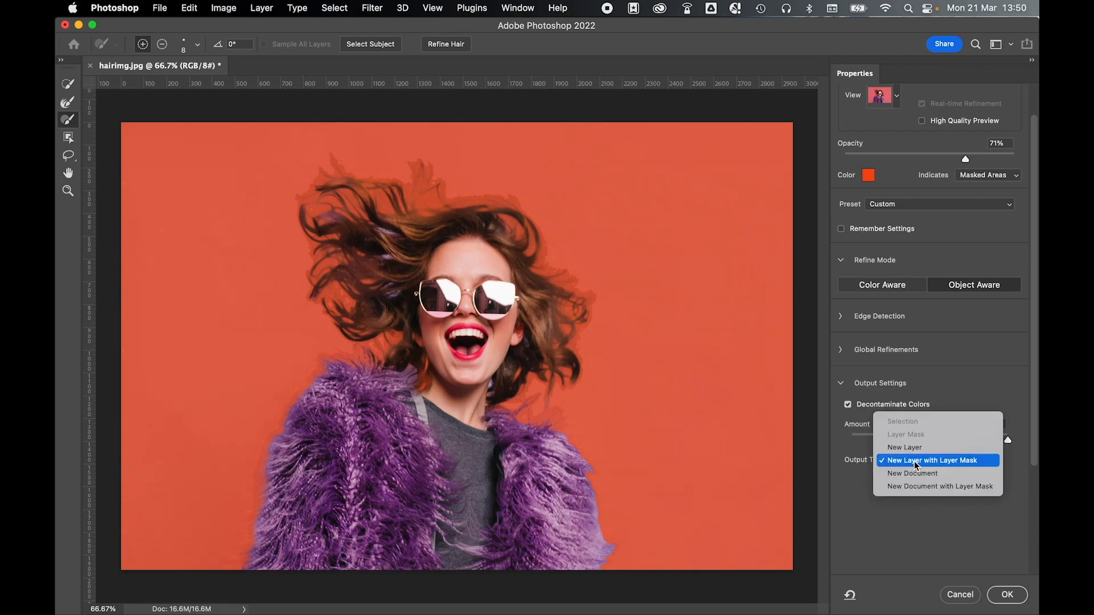
{"action": "left_click", "coordinate": [916, 463]}
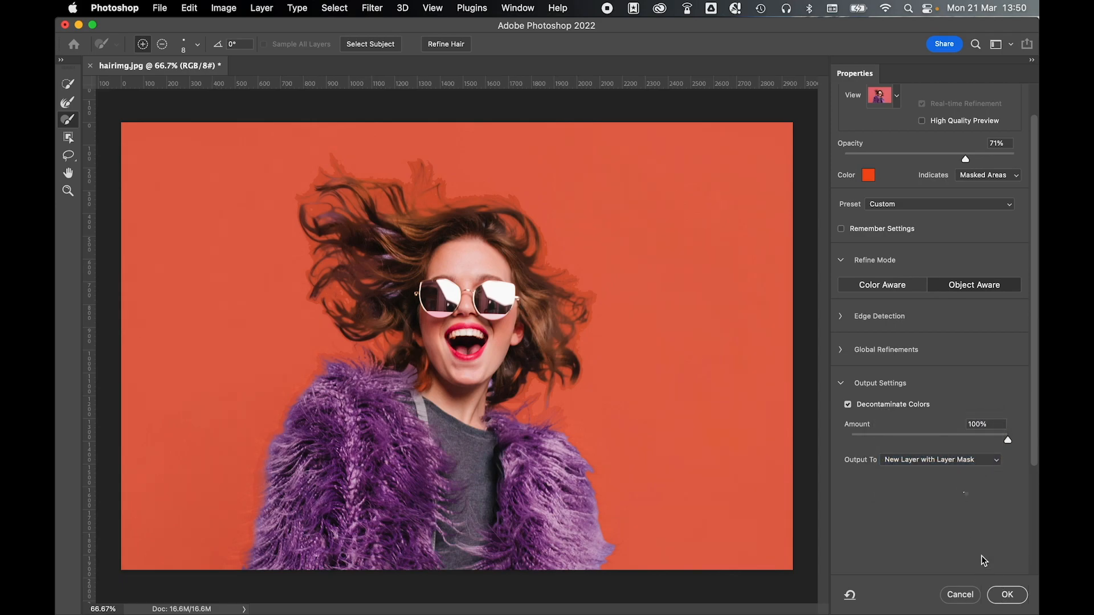
{"action": "left_click", "coordinate": [1007, 594]}
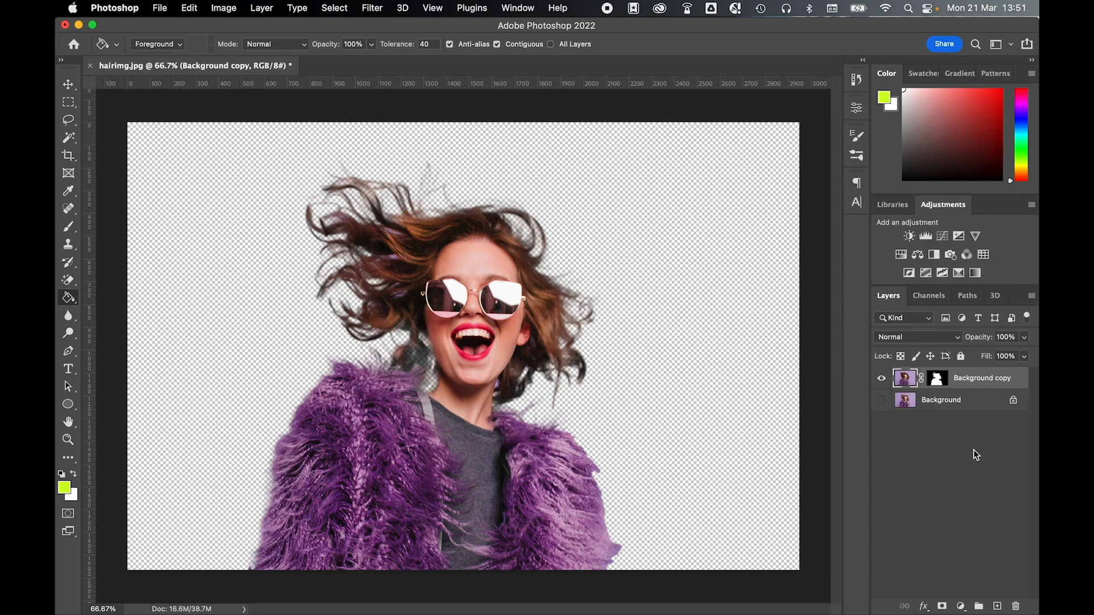
- Add a new layer directly above the Background layer and fill it with lime green cffb21 using the Paint Bucket
{"action": "left_click", "coordinate": [965, 402]}
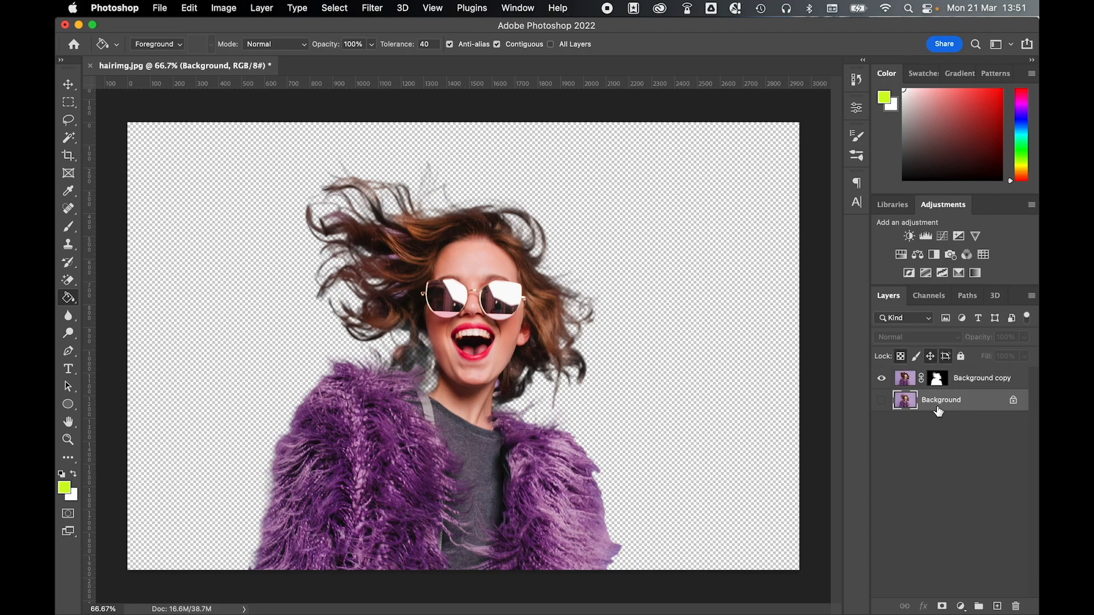
{"action": "left_click", "coordinate": [997, 607]}
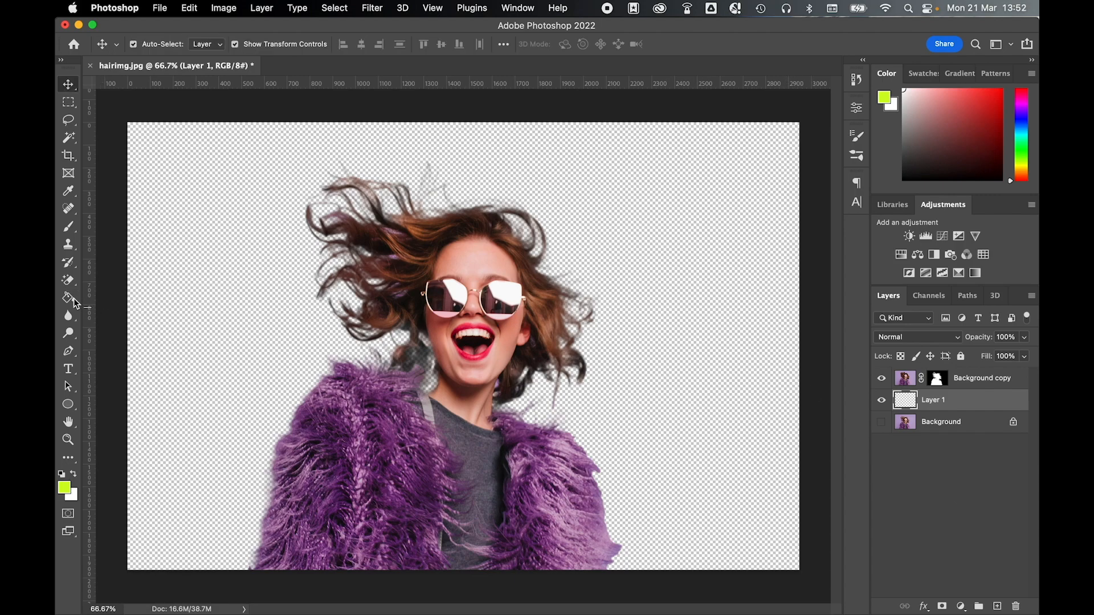
{"action": "left_click", "coordinate": [68, 298]}
{"action": "left_click", "coordinate": [68, 487]}
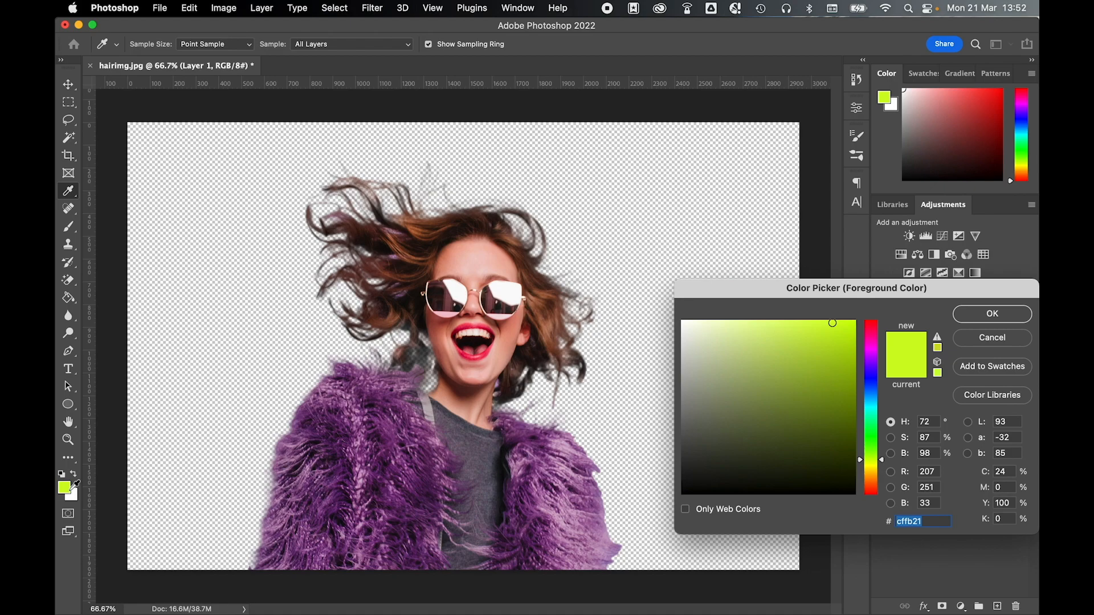
{"action": "left_click", "coordinate": [982, 315]}
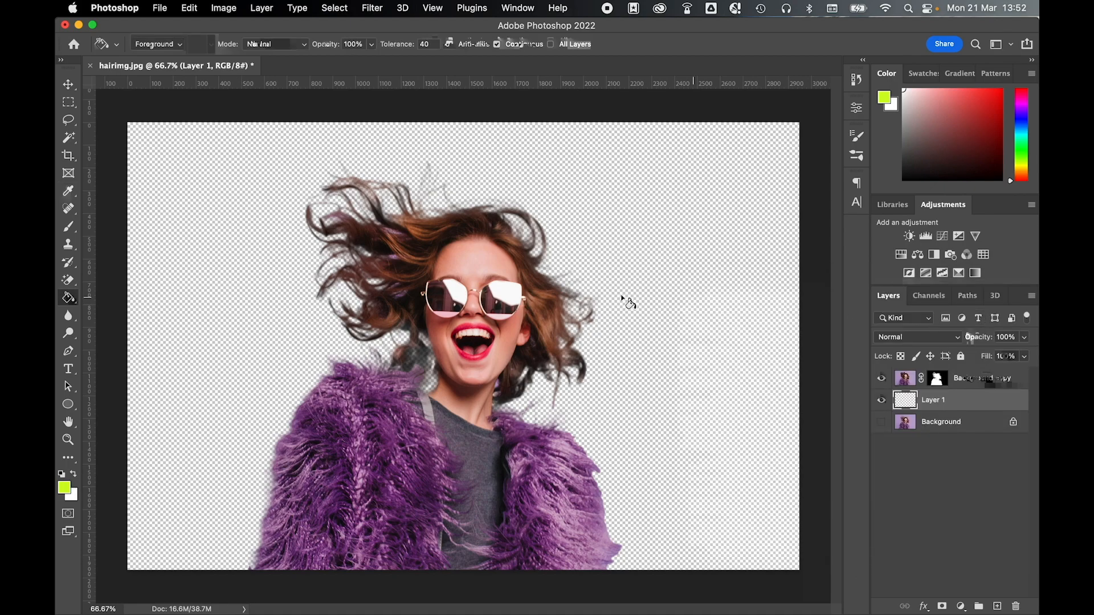
{"action": "left_click", "coordinate": [667, 292]}
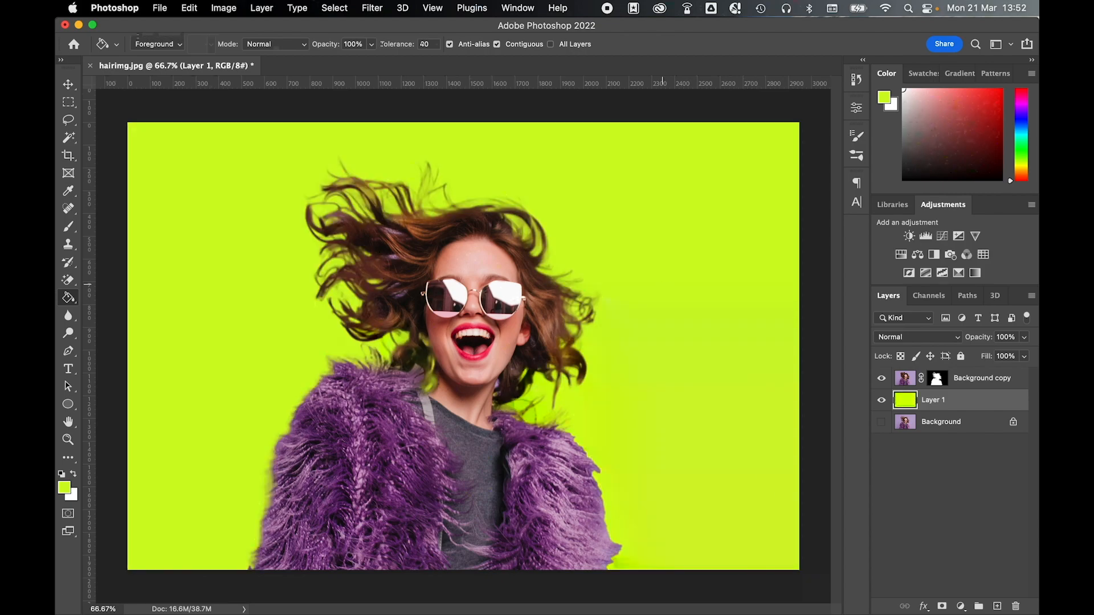
{"action": "key", "text": "v"}
{"action": "left_click", "coordinate": [212, 107]}
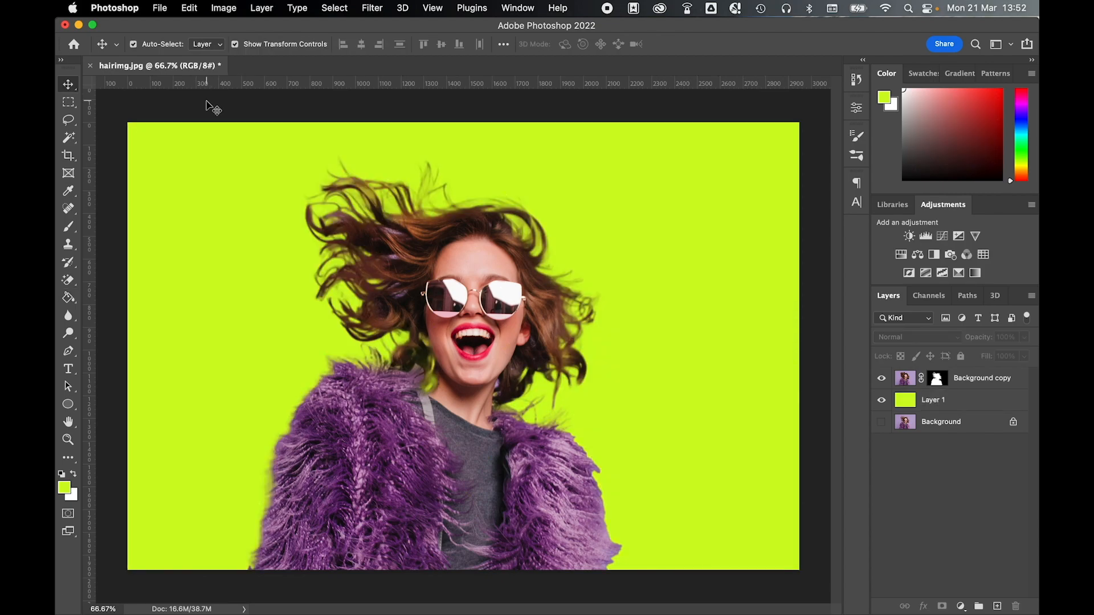
- Target the Background copy's layer mask and choose the Soft Round brush at 10 px with 0% hardness
{"action": "left_click_drag", "start_coordinate": [937, 379], "coordinate": [907, 382]}
{"action": "left_click", "coordinate": [906, 382]}
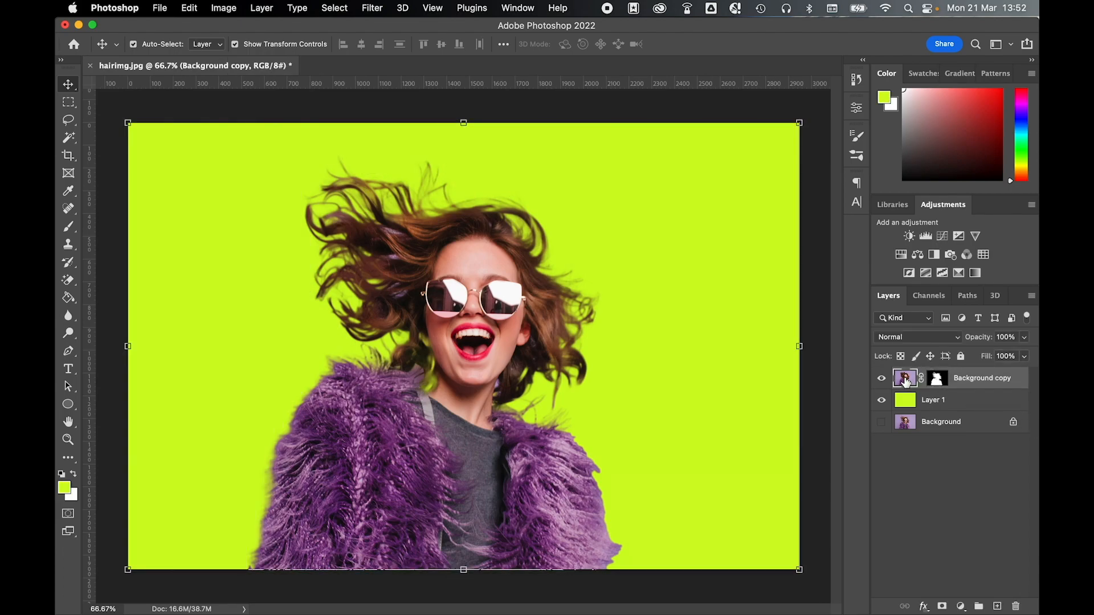
{"action": "left_click", "coordinate": [937, 379]}
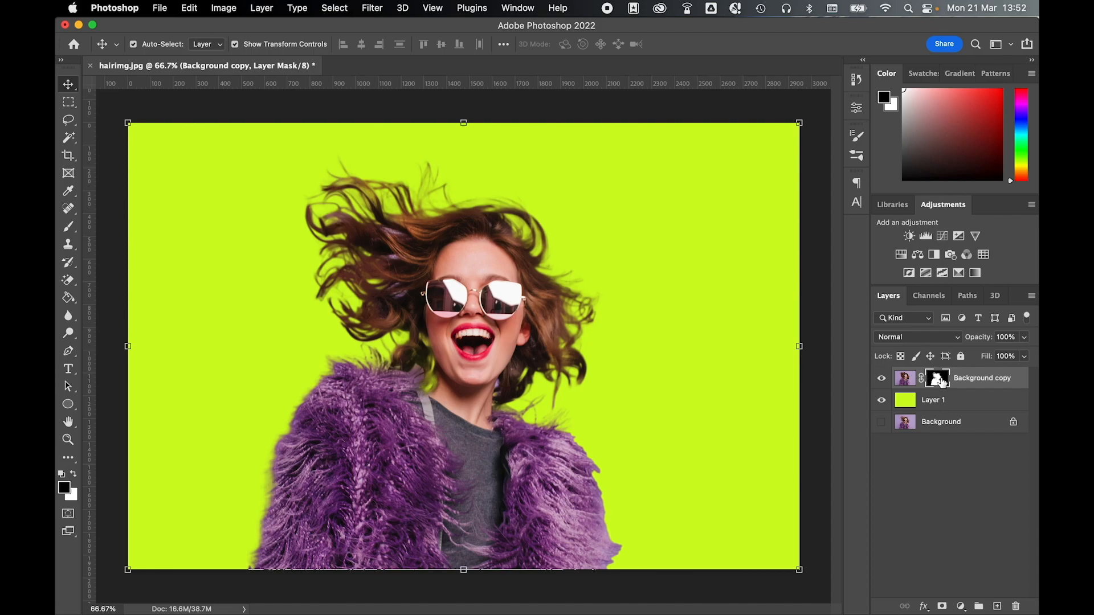
{"action": "left_click", "coordinate": [75, 231]}
{"action": "left_click", "coordinate": [154, 44]}
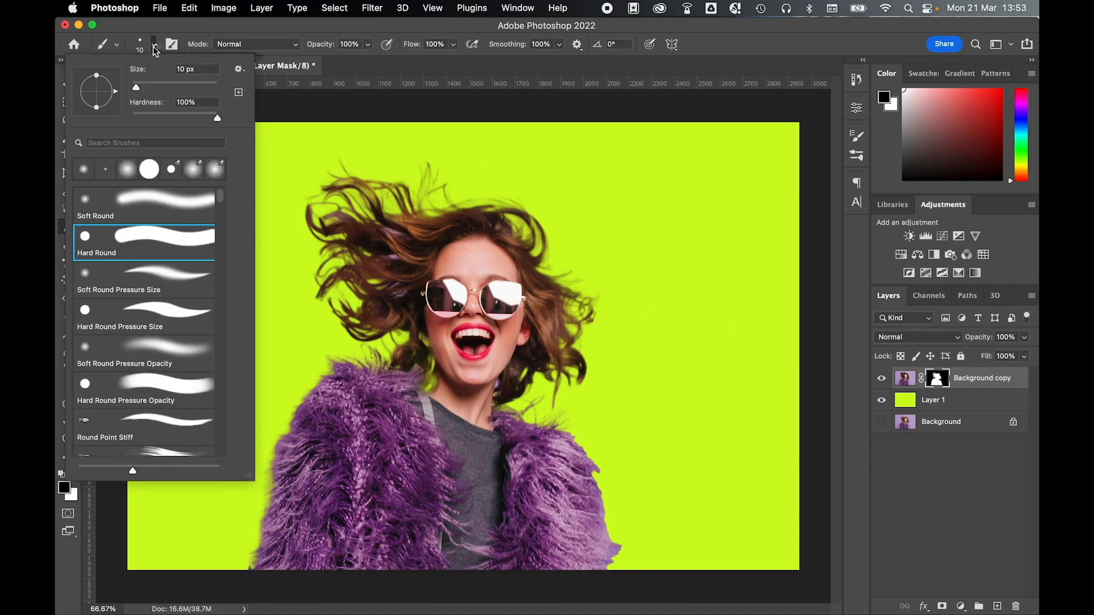
{"action": "left_click", "coordinate": [136, 209]}
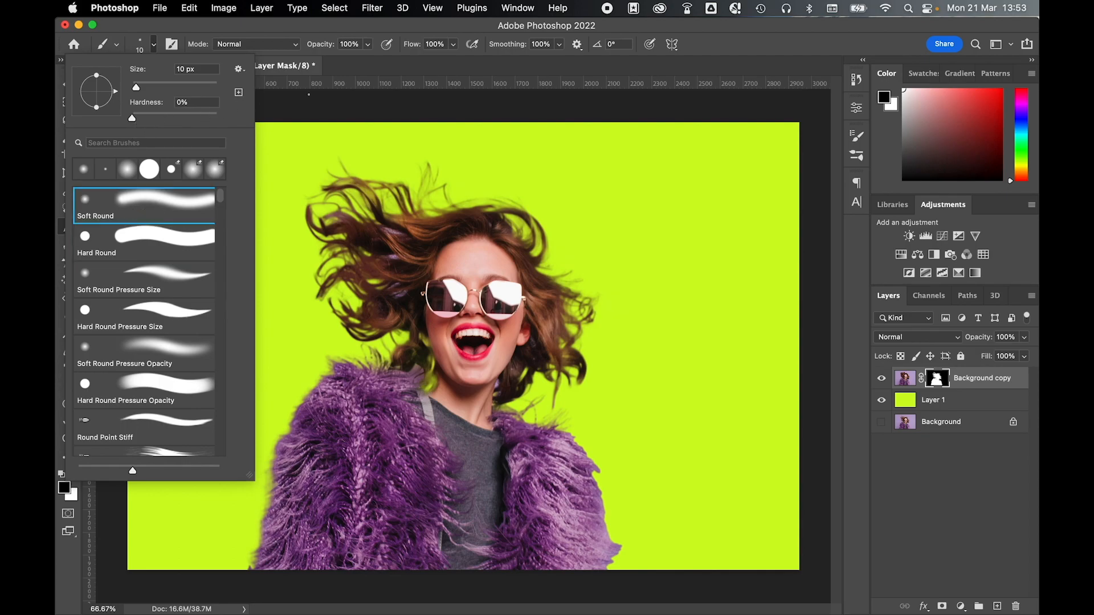
{"action": "left_click", "coordinate": [289, 103]}
{"action": "key", "text": "x"}
{"action": "left_click", "coordinate": [73, 474]}
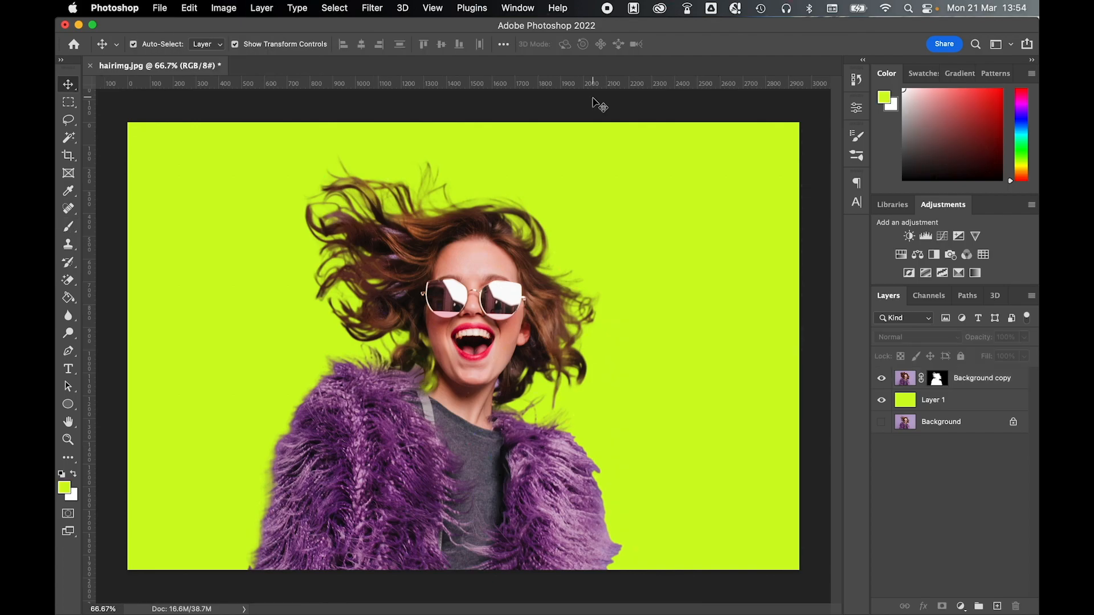
- Ready the soft black Brush on the Background copy's layer mask for close-up retouching of the hair at 300%
{"action": "key", "text": "super+plus"}
{"action": "key", "text": "super+plus"}
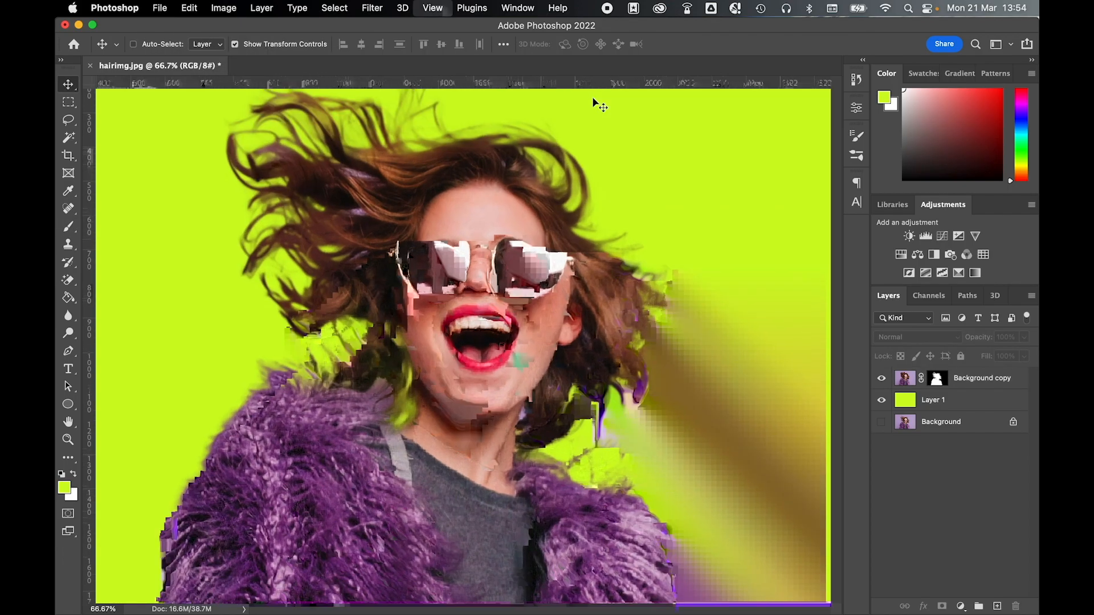
{"action": "key", "text": "h"}
{"action": "key", "text": "super+plus"}
{"action": "left_click_drag", "start_coordinate": [235, 239], "coordinate": [408, 455]}
{"action": "left_click_drag", "start_coordinate": [416, 285], "coordinate": [309, 144]}
{"action": "key", "text": "v"}
{"action": "left_click", "coordinate": [972, 382]}
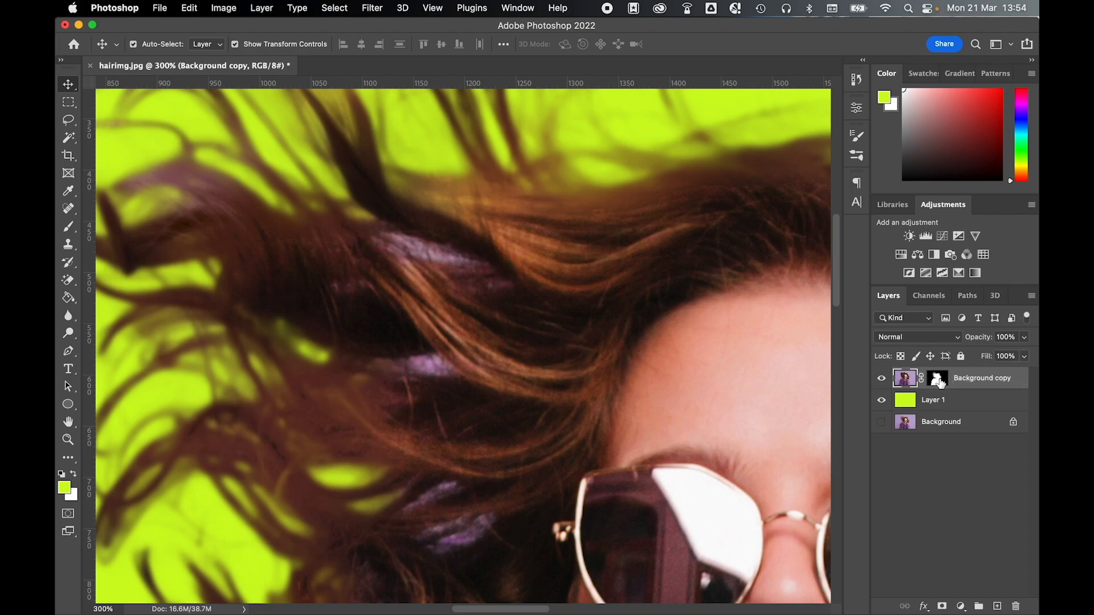
{"action": "left_click", "coordinate": [943, 384]}
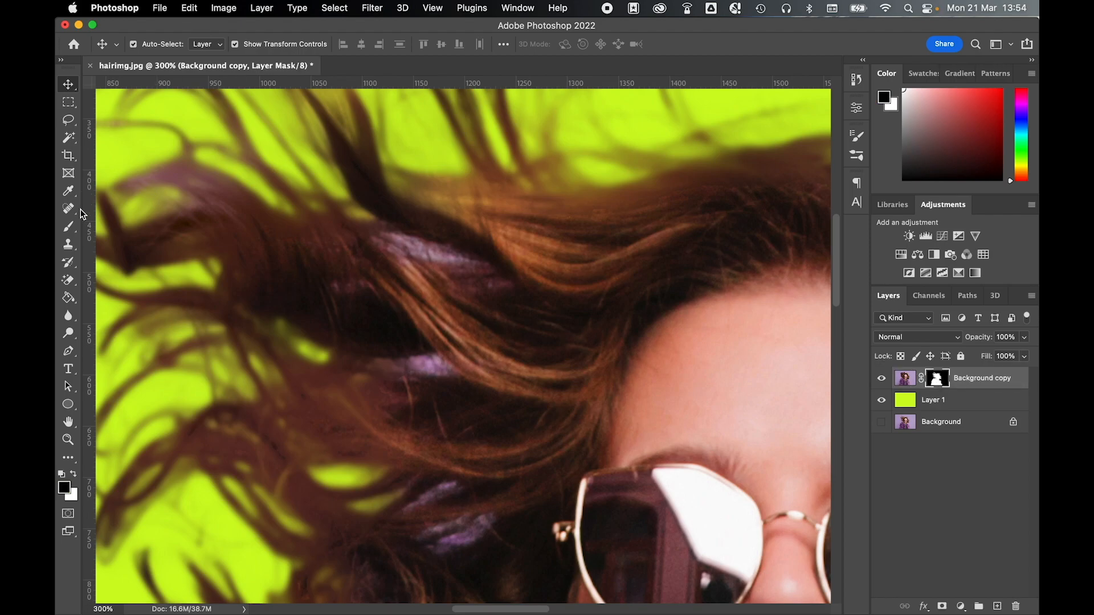
{"action": "left_click", "coordinate": [70, 226]}
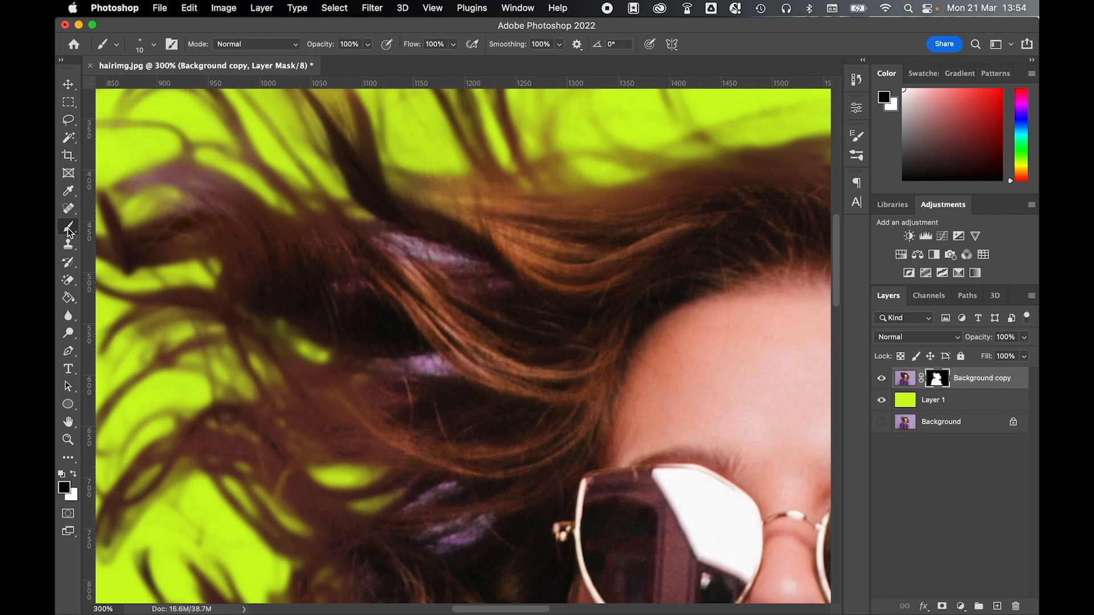
{"action": "right_click", "coordinate": [132, 119]}
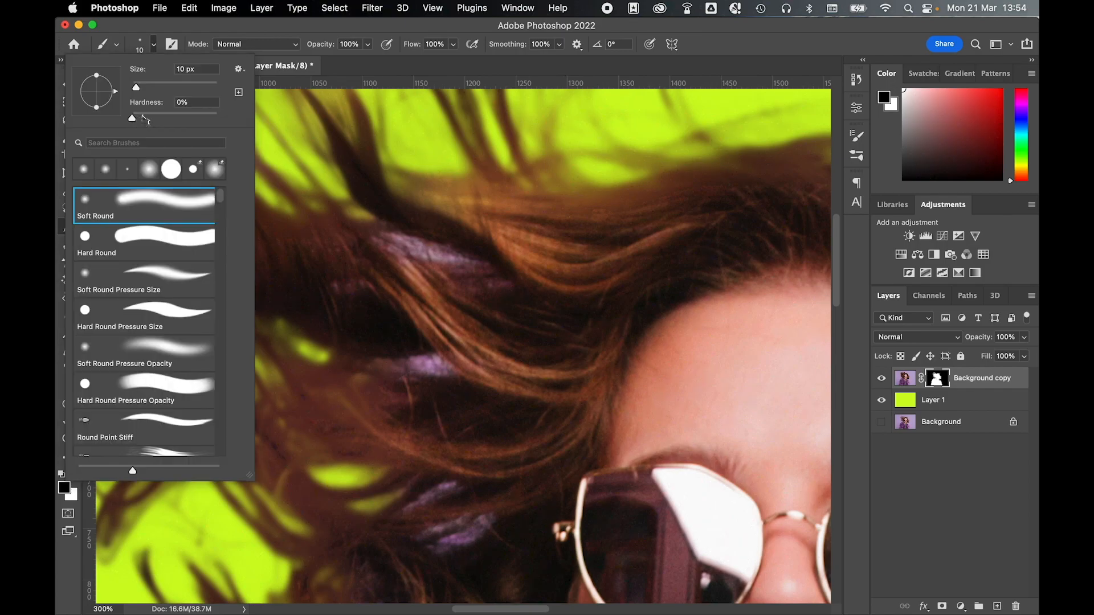
{"action": "left_click", "coordinate": [62, 491]}
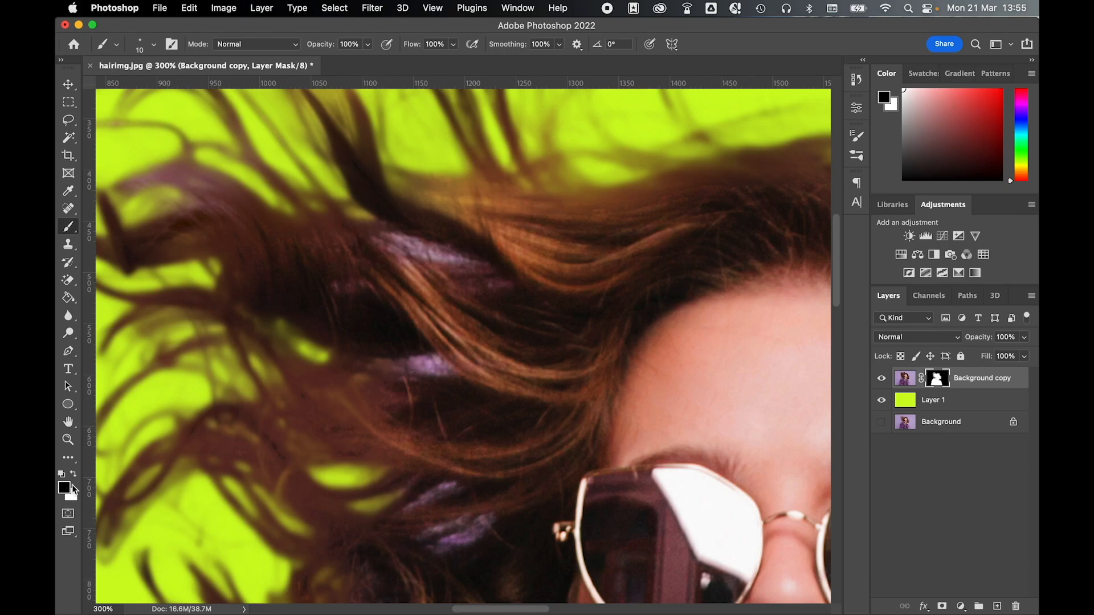
- Try to mask out a purple patch in the hair with one black stroke at 100% opacity, and undo it
{"action": "left_click_drag", "start_coordinate": [474, 261], "coordinate": [402, 245]}
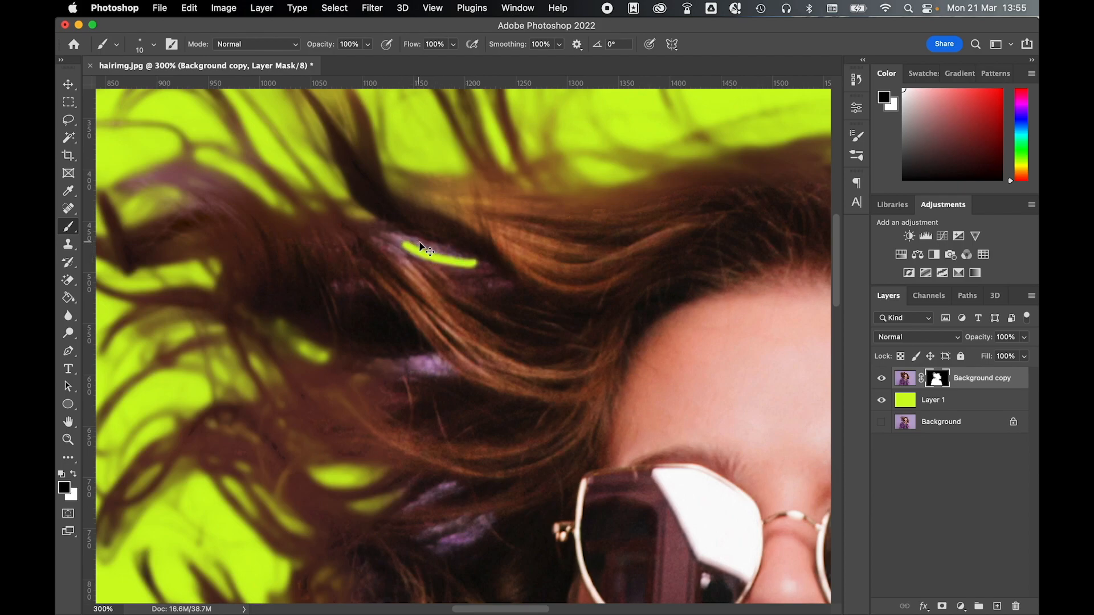
{"action": "key", "text": "super+z"}
- Lower the brush opacity to 19% and paint over the purple patches in the upper hair on the layer mask
{"action": "left_click", "coordinate": [367, 44]}
{"action": "left_click_drag", "start_coordinate": [368, 64], "coordinate": [320, 66]}
{"action": "mouse_move", "coordinate": [466, 260]}
{"action": "left_mouse_down"}
{"action": "mouse_move", "coordinate": [400, 245]}
{"action": "mouse_move", "coordinate": [457, 261]}
{"action": "left_mouse_up"}
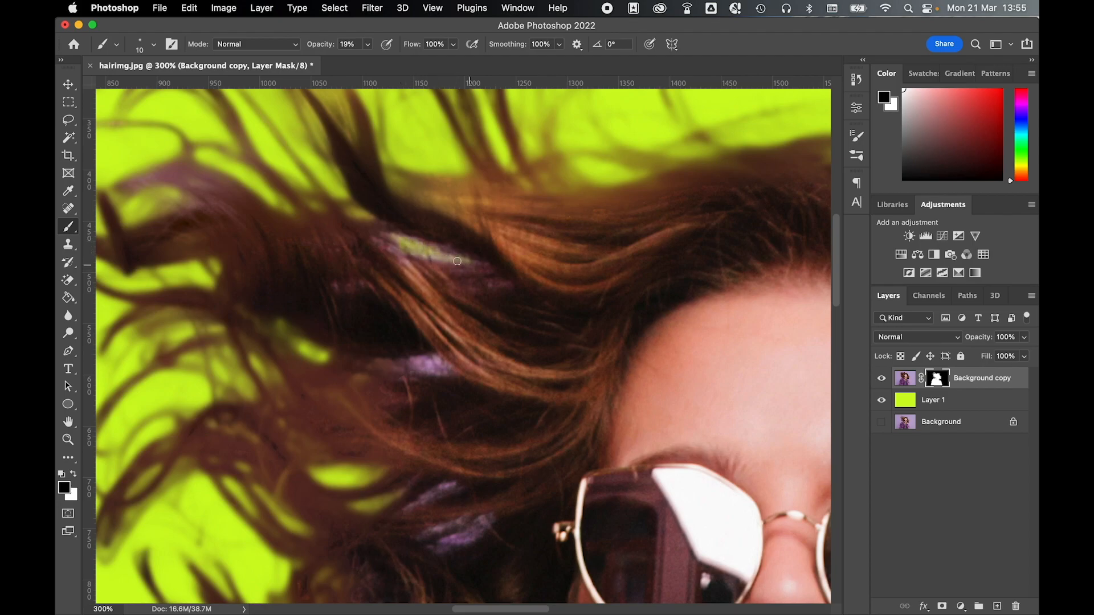
{"action": "mouse_move", "coordinate": [394, 244]}
{"action": "left_mouse_down"}
{"action": "mouse_move", "coordinate": [492, 267]}
{"action": "mouse_move", "coordinate": [421, 256]}
{"action": "mouse_move", "coordinate": [482, 260]}
{"action": "left_mouse_up"}
{"action": "mouse_move", "coordinate": [415, 361]}
{"action": "left_mouse_down"}
{"action": "mouse_move", "coordinate": [458, 372]}
{"action": "mouse_move", "coordinate": [435, 370]}
{"action": "left_mouse_up"}
- Paint out the leftover purple patches in the lower hair and between the hair and the fur coat on the mask
{"action": "scroll", "coordinate": [477, 344], "scroll_direction": "down", "scroll_amount": 10}
{"action": "scroll", "coordinate": [478, 343], "scroll_direction": "up", "scroll_amount": 2}
{"action": "left_click_drag", "start_coordinate": [366, 275], "coordinate": [424, 243]}
{"action": "mouse_move", "coordinate": [393, 295]}
{"action": "left_mouse_down"}
{"action": "mouse_move", "coordinate": [461, 271]}
{"action": "mouse_move", "coordinate": [454, 277]}
{"action": "left_mouse_up"}
{"action": "scroll", "coordinate": [454, 279], "scroll_direction": "down", "scroll_amount": 10}
{"action": "scroll", "coordinate": [454, 279], "scroll_direction": "right", "scroll_amount": 3}
{"action": "mouse_move", "coordinate": [407, 352]}
{"action": "left_mouse_down"}
{"action": "mouse_move", "coordinate": [423, 337]}
{"action": "mouse_move", "coordinate": [405, 364]}
{"action": "mouse_move", "coordinate": [433, 367]}
{"action": "mouse_move", "coordinate": [428, 400]}
{"action": "mouse_move", "coordinate": [442, 380]}
{"action": "left_mouse_up"}
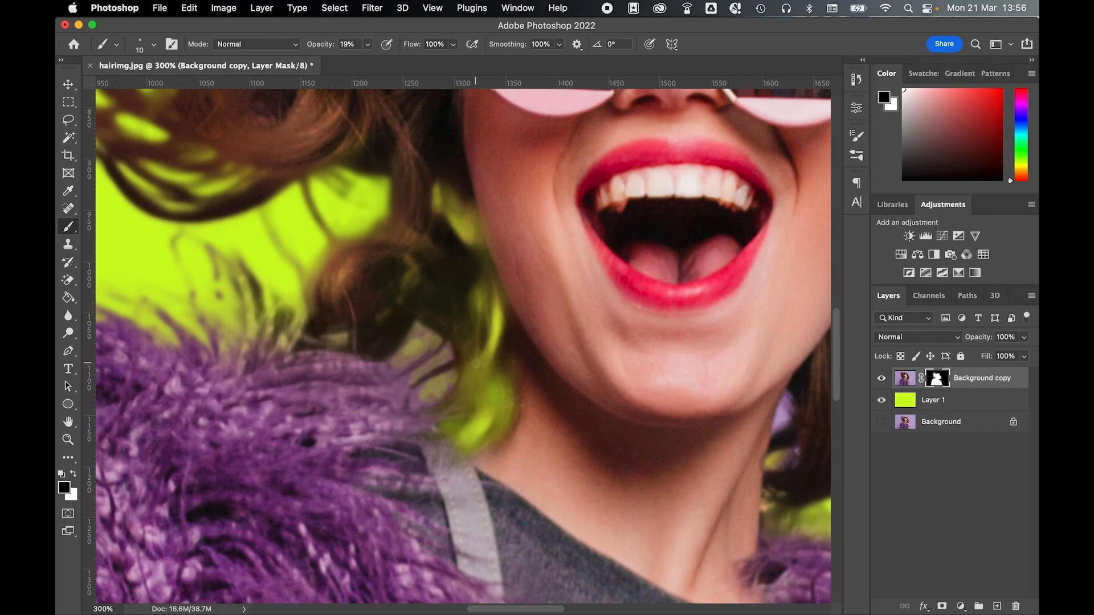
{"action": "key", "text": "super+minus"}
{"action": "key", "text": "super+minus"}
{"action": "key", "text": "super+minus"}
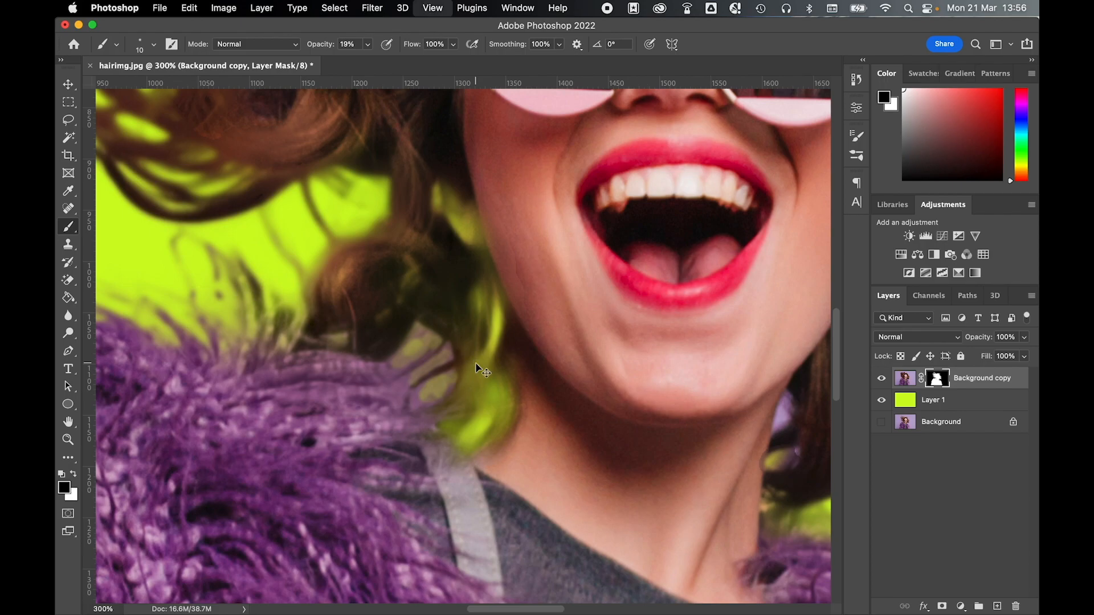